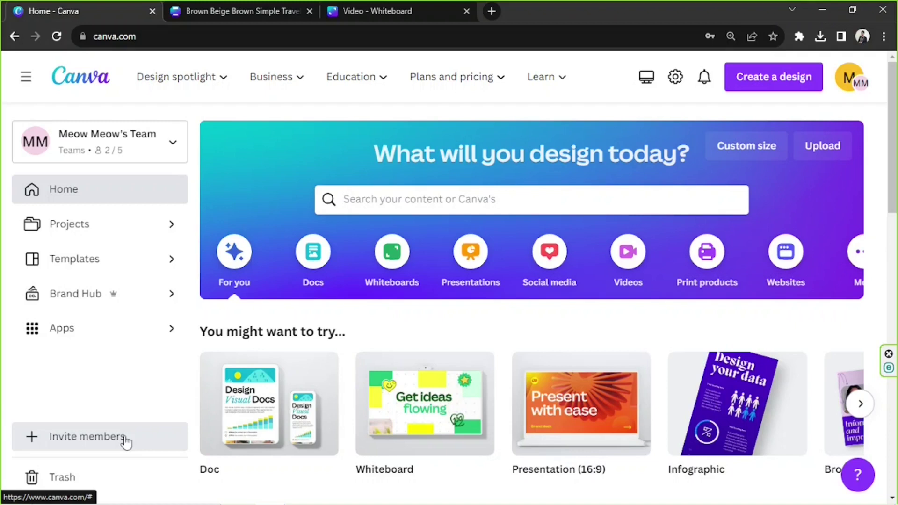
# - Close the add-people form unused, then view Billing & plans down to the Team section
pyautogui.click(125, 436)
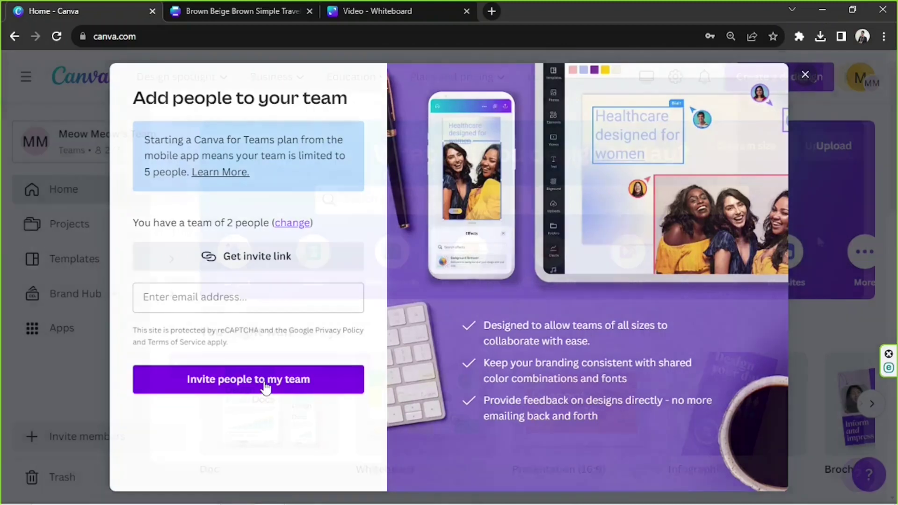
pyautogui.click(265, 386)
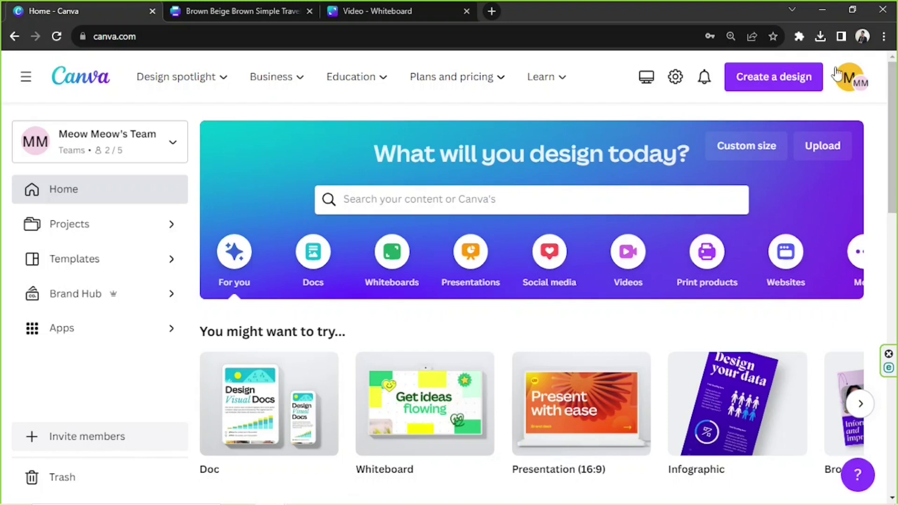
pyautogui.click(846, 79)
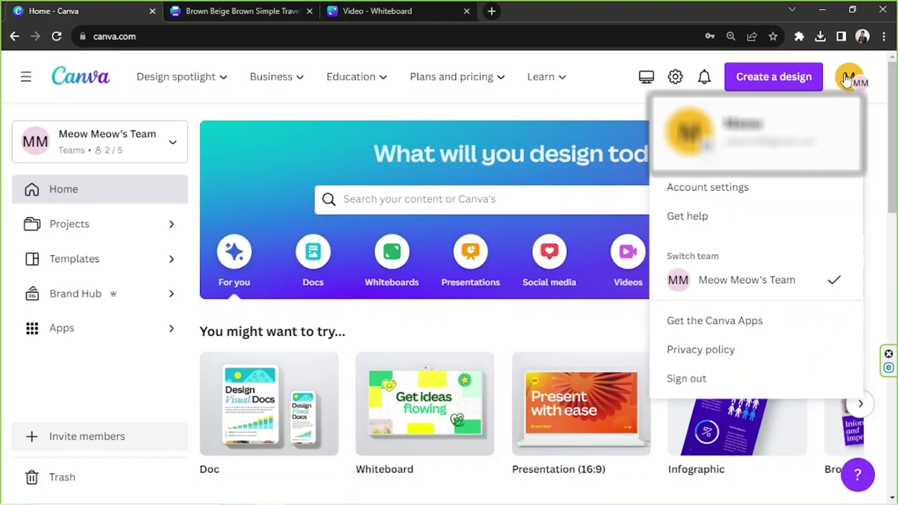
pyautogui.click(729, 196)
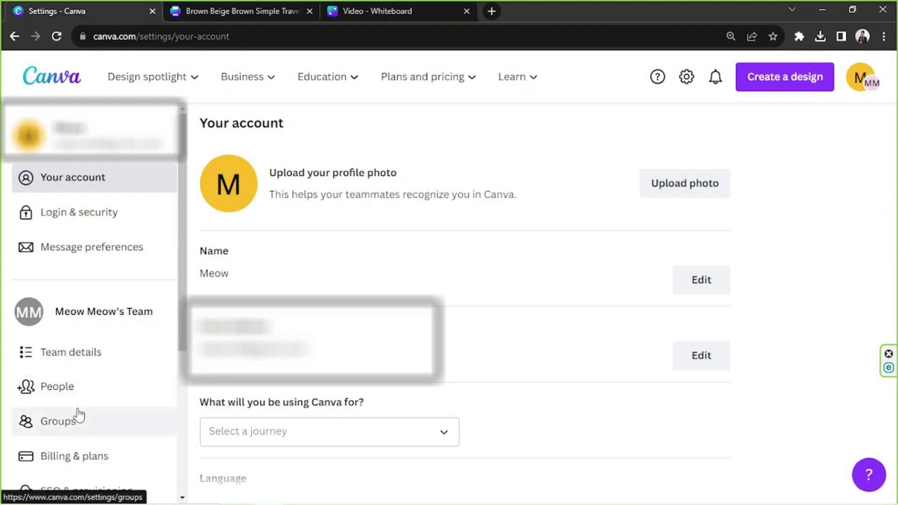
pyautogui.click(81, 461)
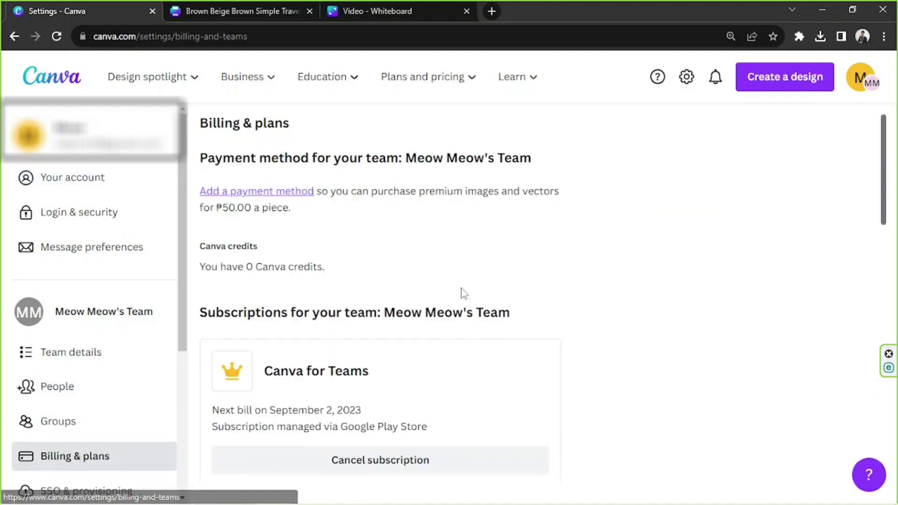
pyautogui.scroll(-10, 608, 243)
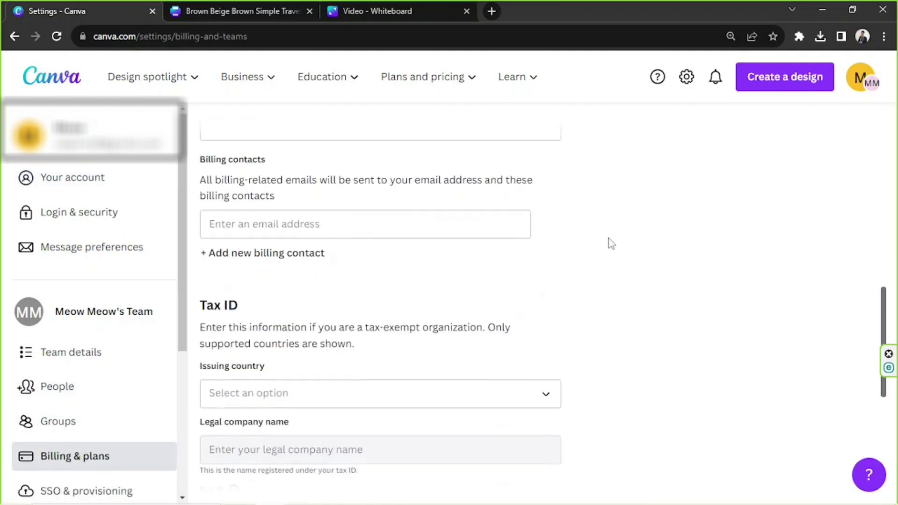
pyautogui.scroll(-7, 610, 242)
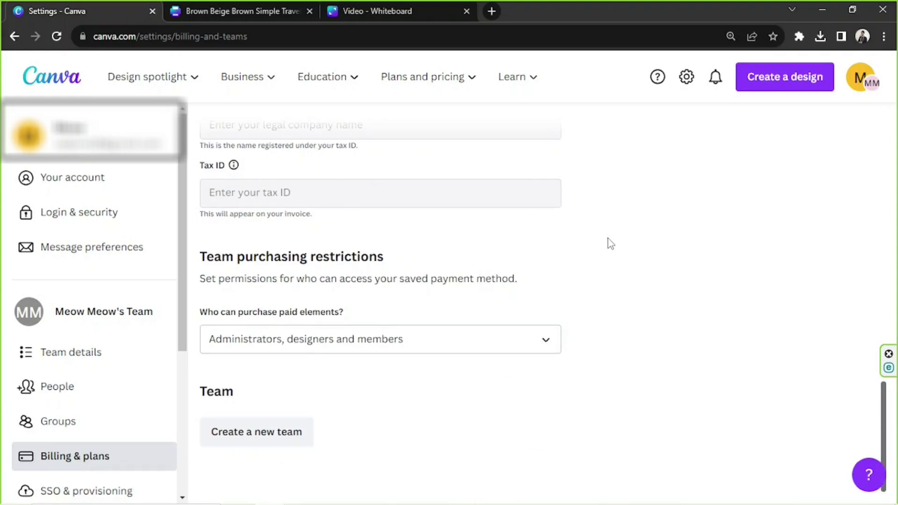
# - Start a new team and enter the name '2nd Team', fixing a typo
pyautogui.click(255, 435)
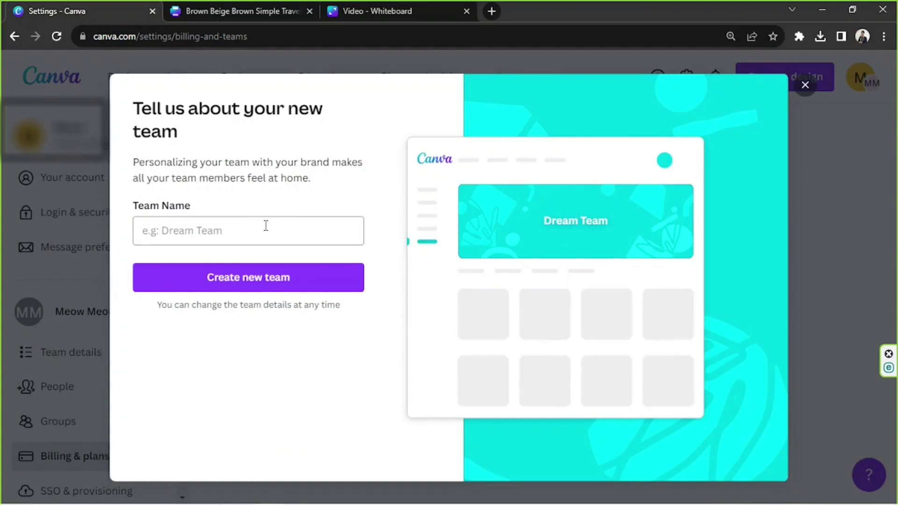
pyautogui.click(282, 222)
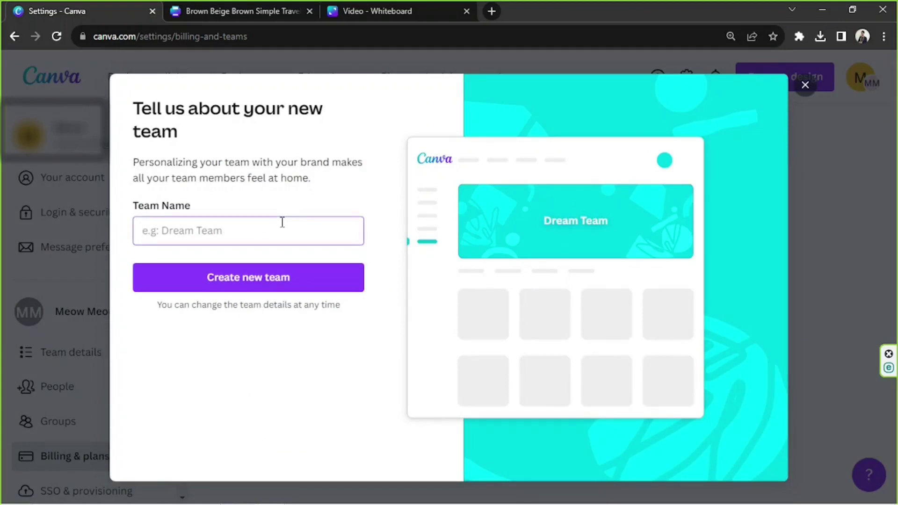
pyautogui.write('2')
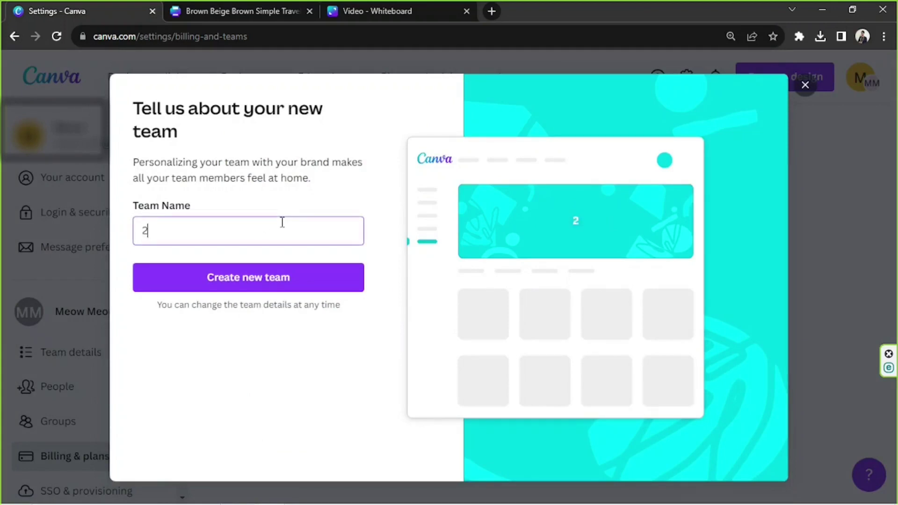
pyautogui.write('bd Team')
pyautogui.press('BackSpace')
pyautogui.press('BackSpace')
pyautogui.press('BackSpace')
pyautogui.press('BackSpace')
pyautogui.press('BackSpace')
pyautogui.press('BackSpace')
pyautogui.press('BackSpace')
pyautogui.write('nd Team')
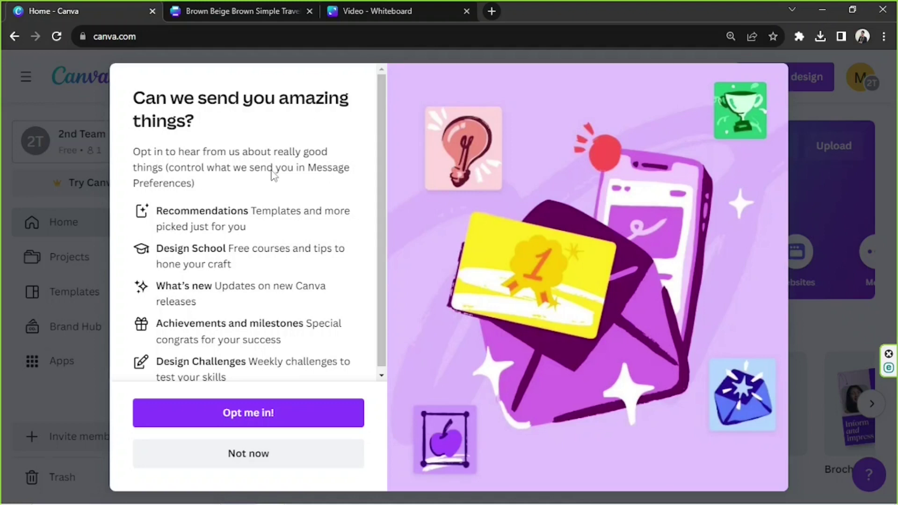
# - Choose Not now on the newsletter opt-in and close the Welcome to 2nd Team message
pyautogui.scroll(-1, 273, 175)
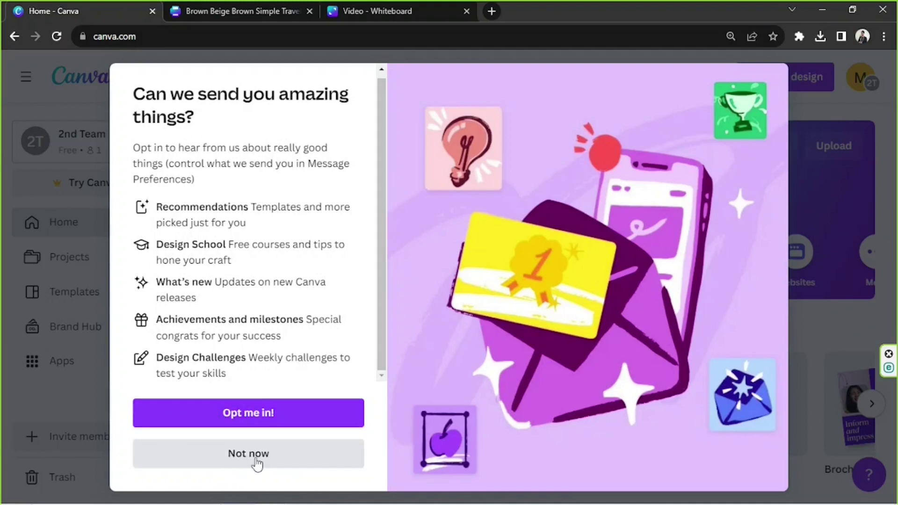
pyautogui.click(237, 462)
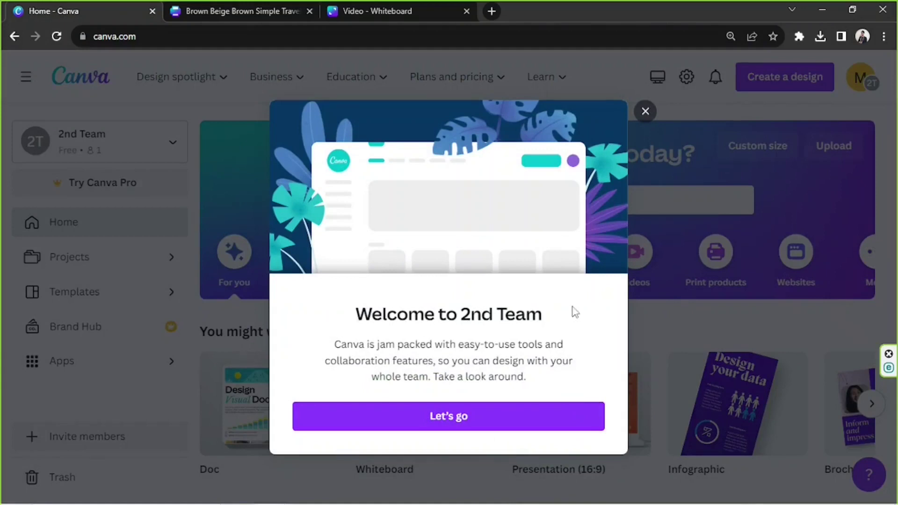
pyautogui.click(643, 117)
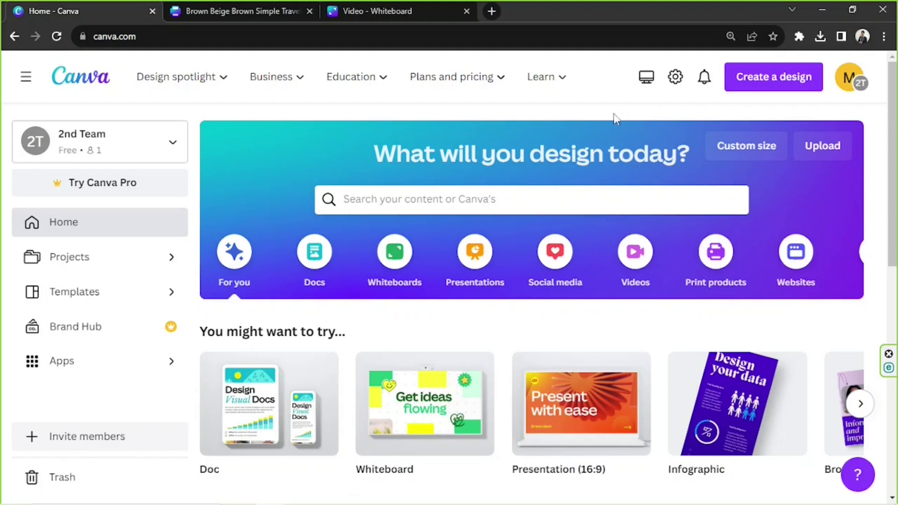
# - Check the team switcher list, then show the account menu's Switch team list with both teams
pyautogui.click(134, 139)
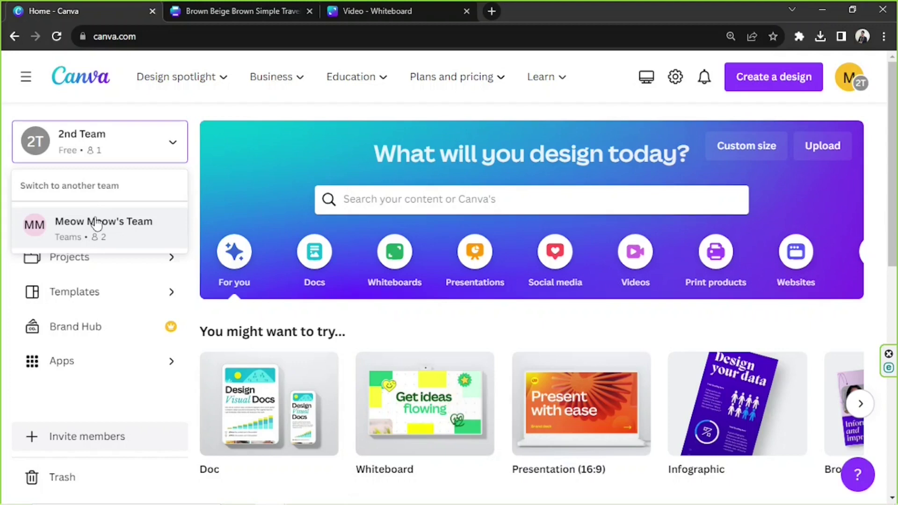
pyautogui.click(96, 223)
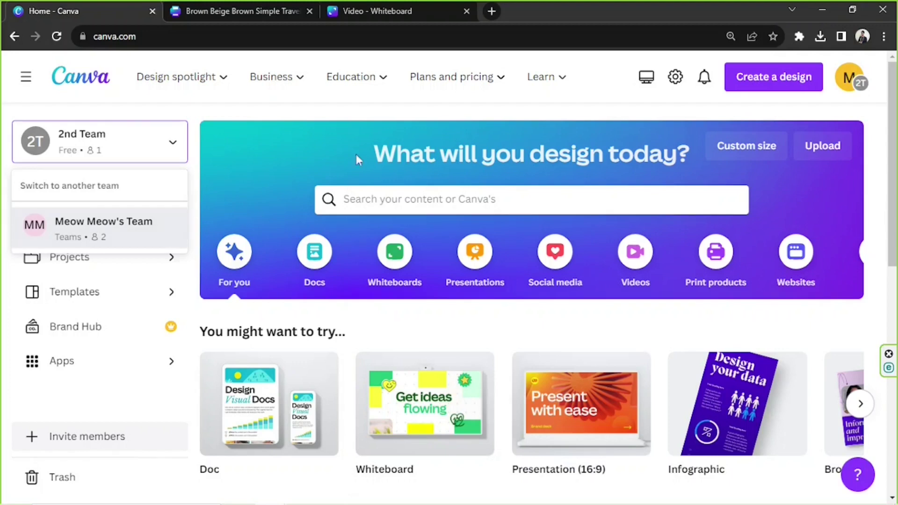
pyautogui.click(850, 84)
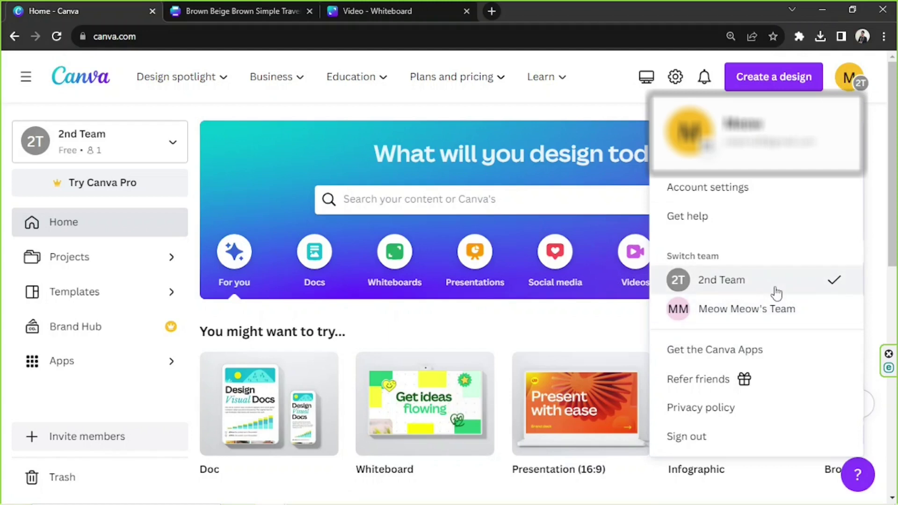
# - Go to Account settings and view 2nd Team's Team details, including ownership and delete options
pyautogui.click(754, 187)
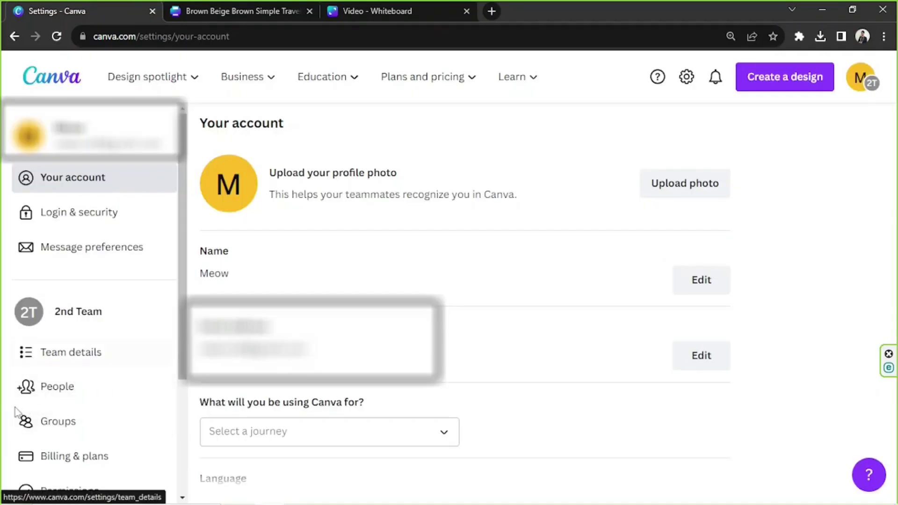
pyautogui.scroll(-3, 130, 224)
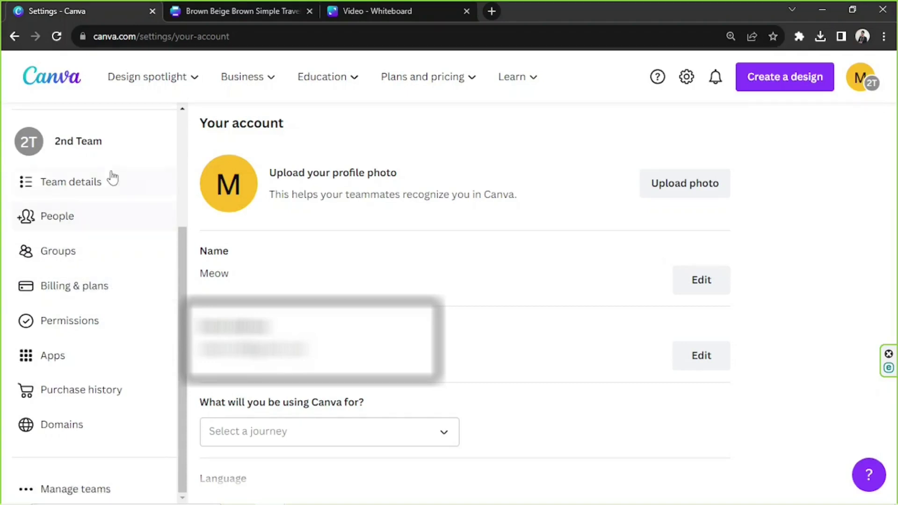
pyautogui.click(77, 186)
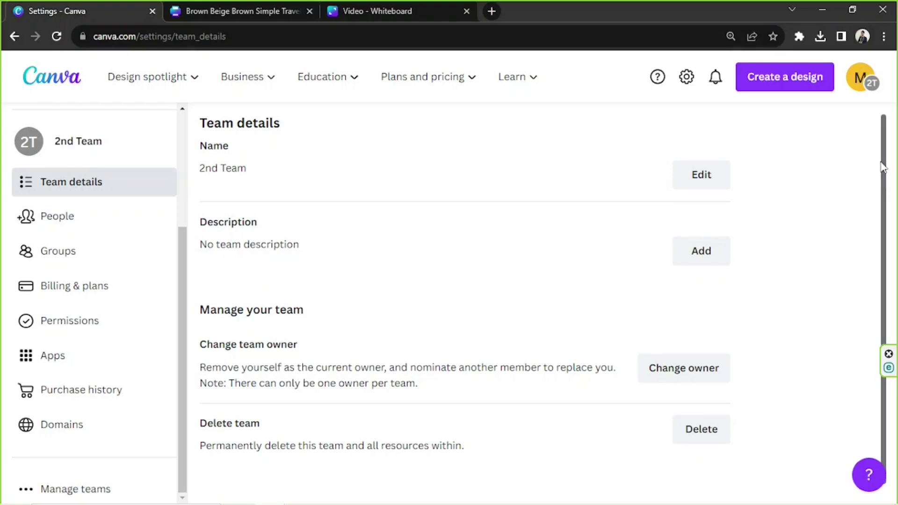
pyautogui.scroll(-1, 661, 305)
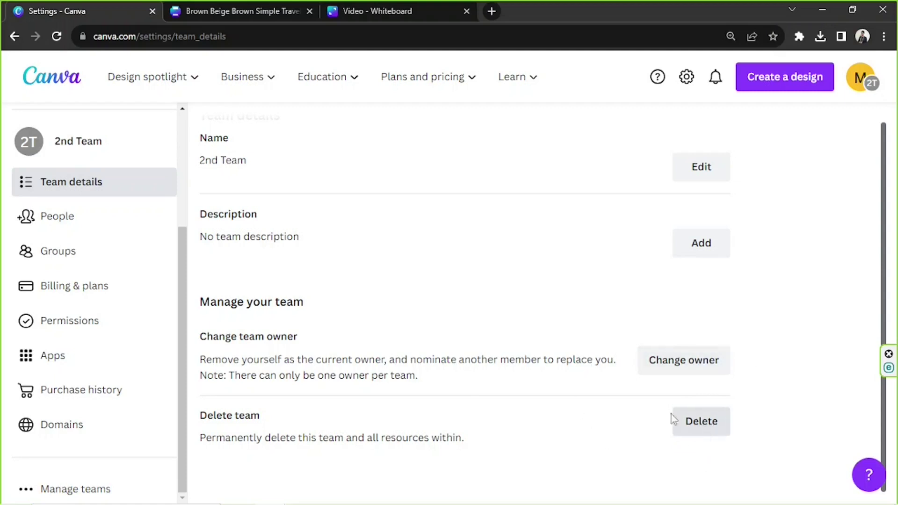
# - View Meow Meow's Team People settings and the member's role dropdown options
pyautogui.click(78, 222)
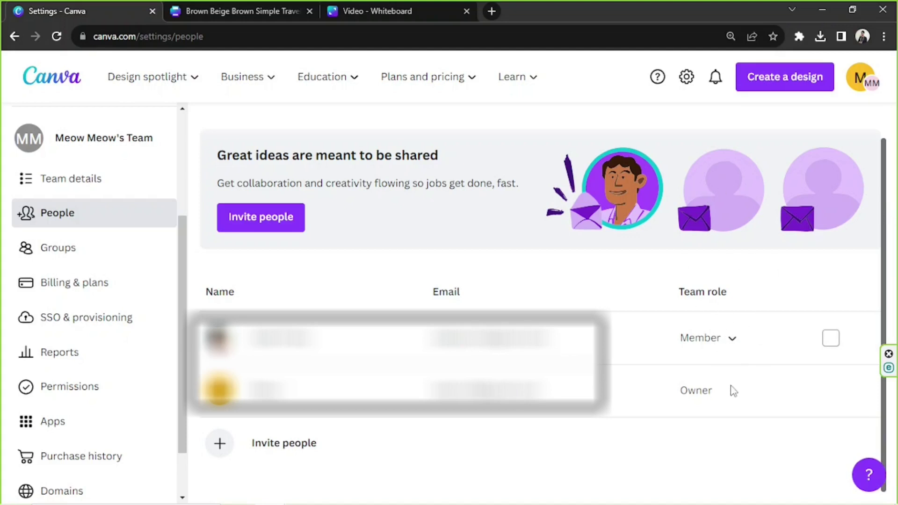
pyautogui.click(712, 346)
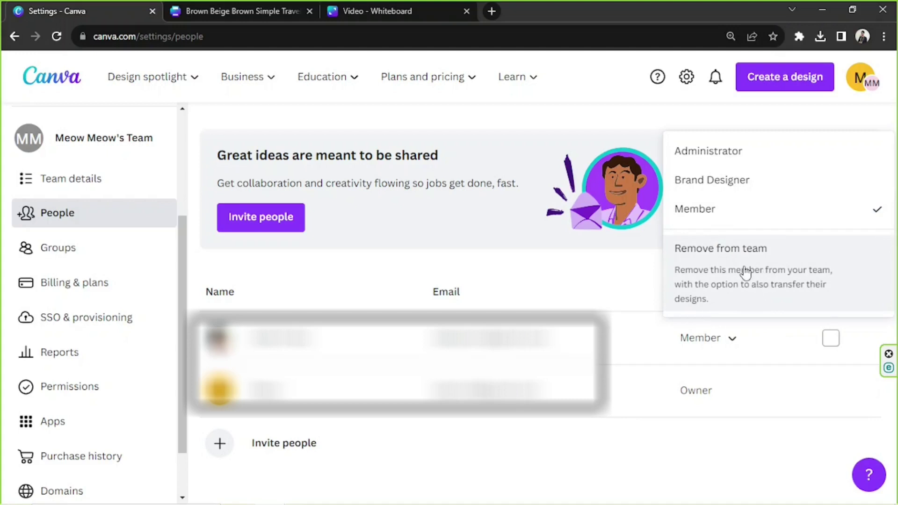
# - View the Groups page and the Create a group form, closing it without creating a group
pyautogui.click(66, 250)
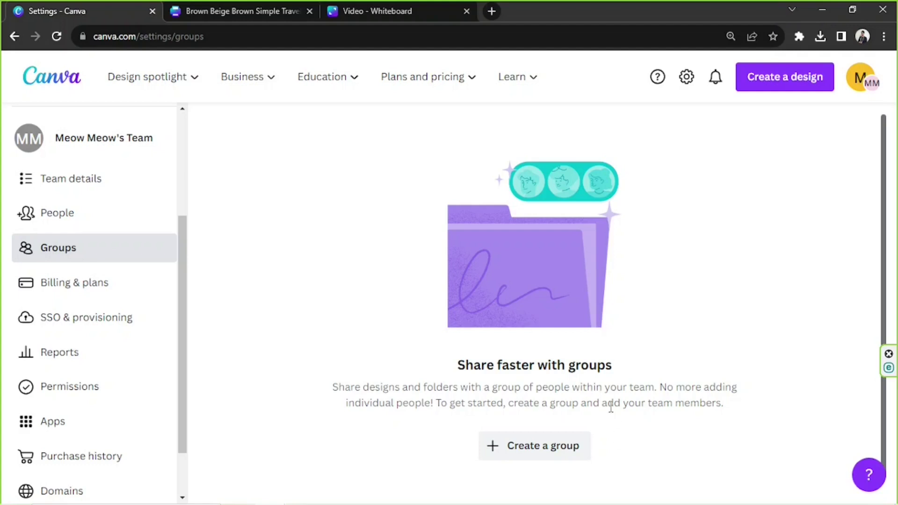
pyautogui.click(555, 451)
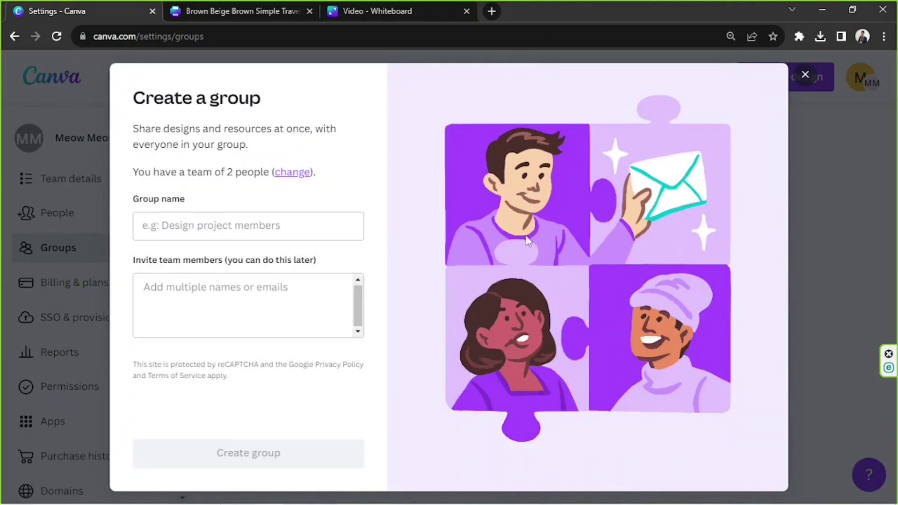
pyautogui.click(209, 229)
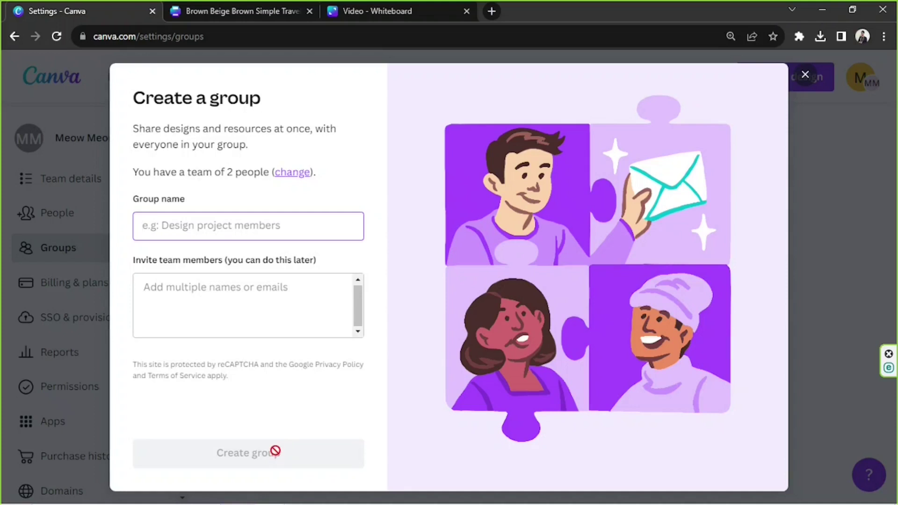
pyautogui.click(805, 75)
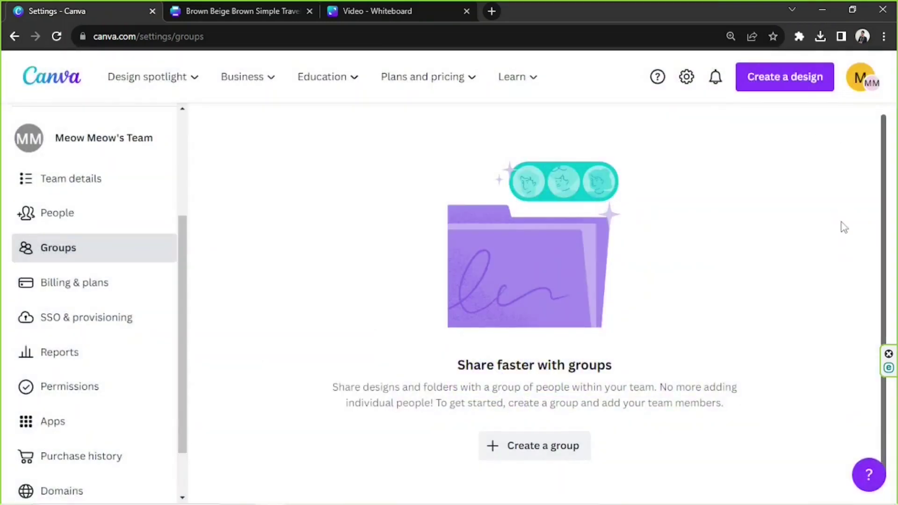
# - Return to Billing & plans and review it down to the paid-element purchasing restrictions
pyautogui.click(118, 294)
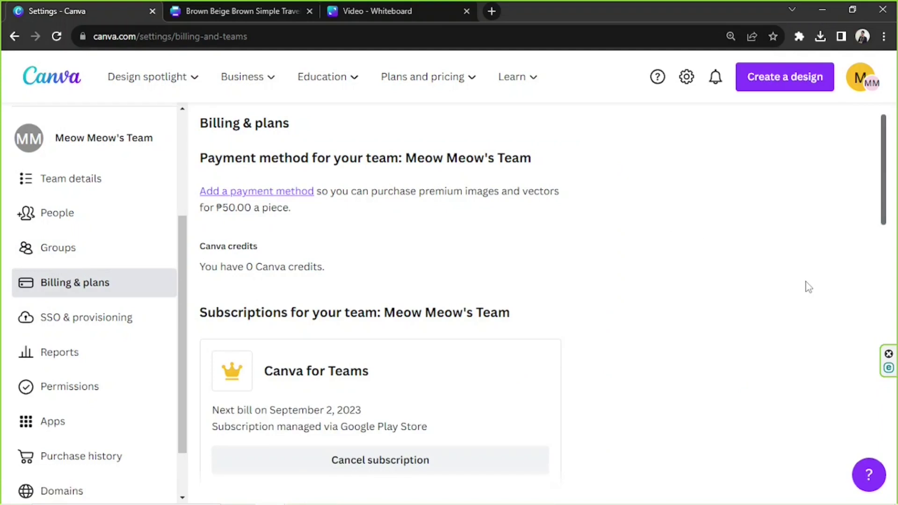
pyautogui.scroll(-10, 807, 286)
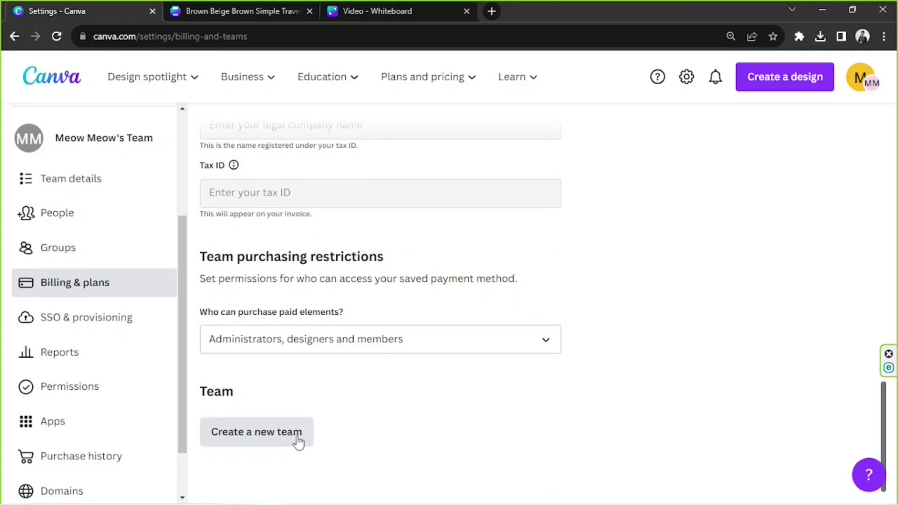
pyautogui.scroll(10, 601, 395)
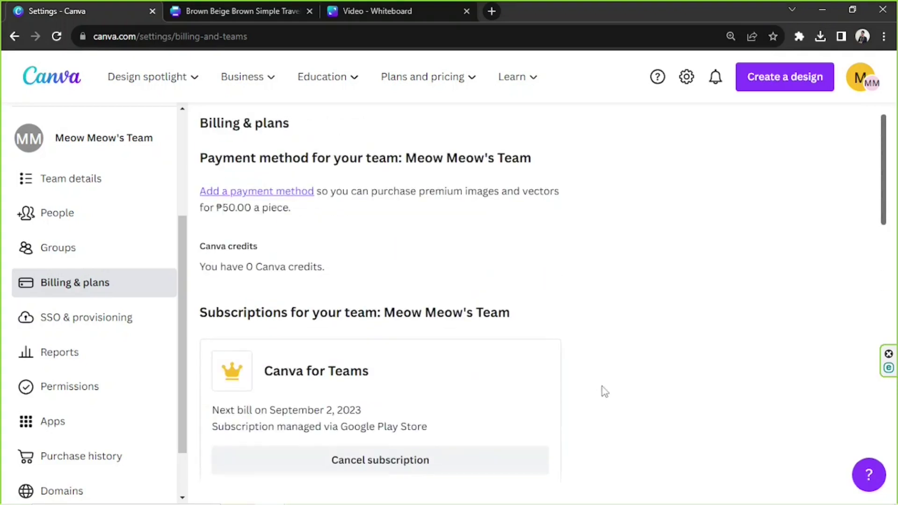
pyautogui.scroll(-1, 707, 271)
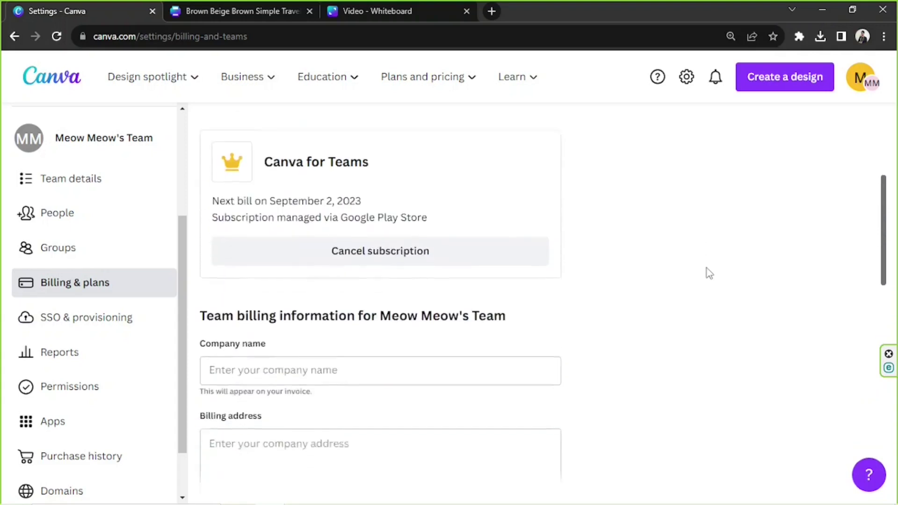
pyautogui.scroll(-5, 709, 273)
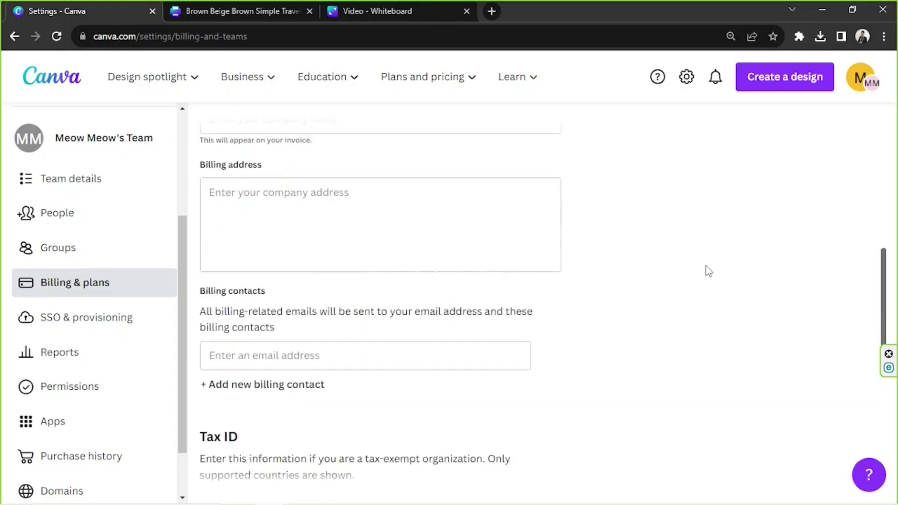
pyautogui.scroll(-4, 708, 271)
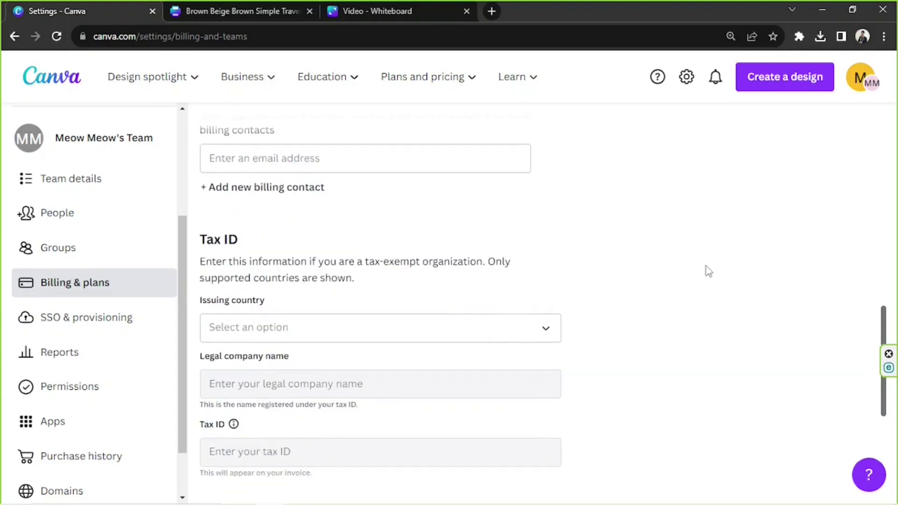
pyautogui.scroll(-5, 708, 271)
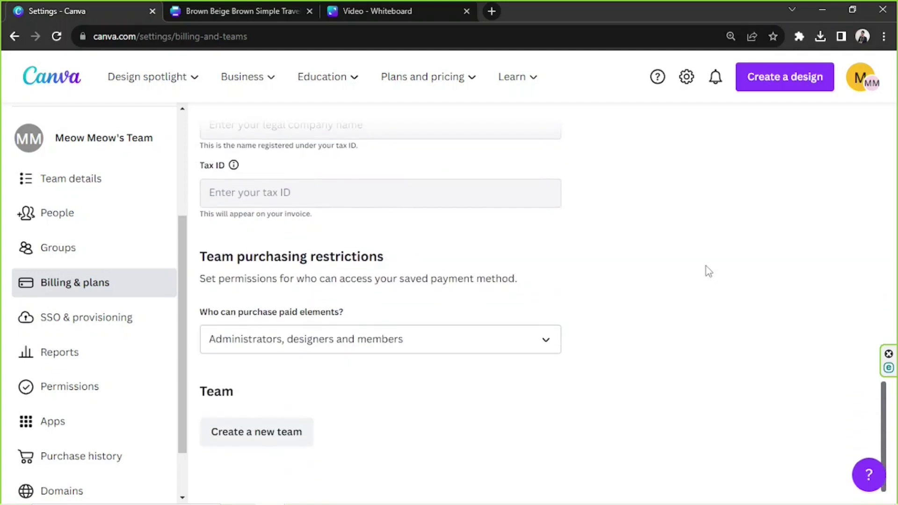
# - Look through the SSO & provisioning page to Get Started, then go to the Reports page
pyautogui.click(114, 322)
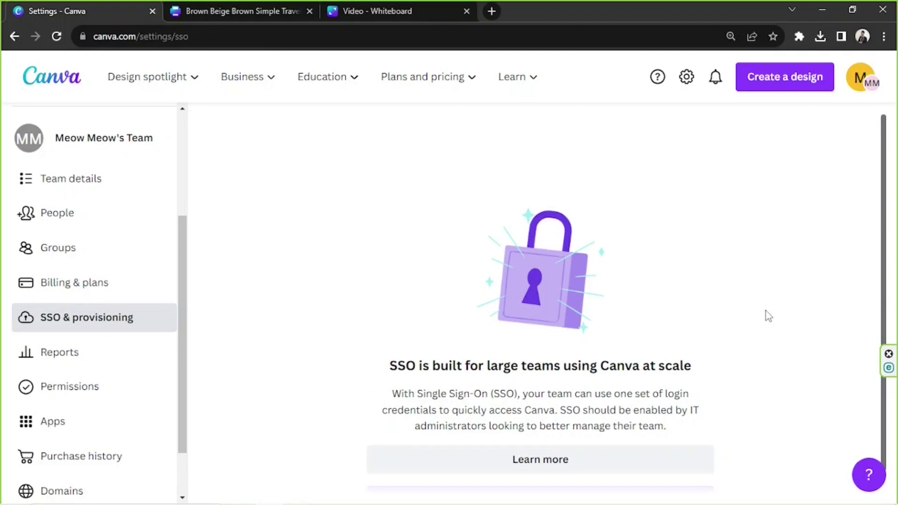
pyautogui.scroll(-1, 765, 311)
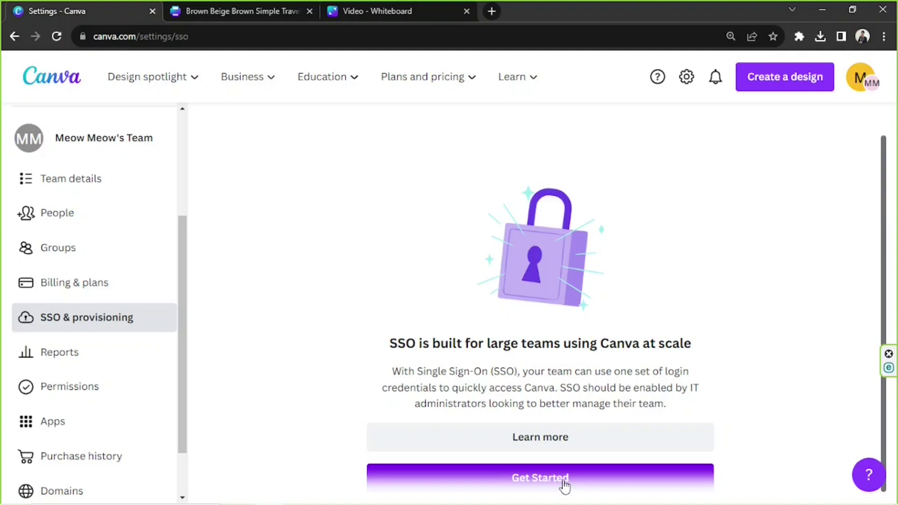
pyautogui.click(62, 356)
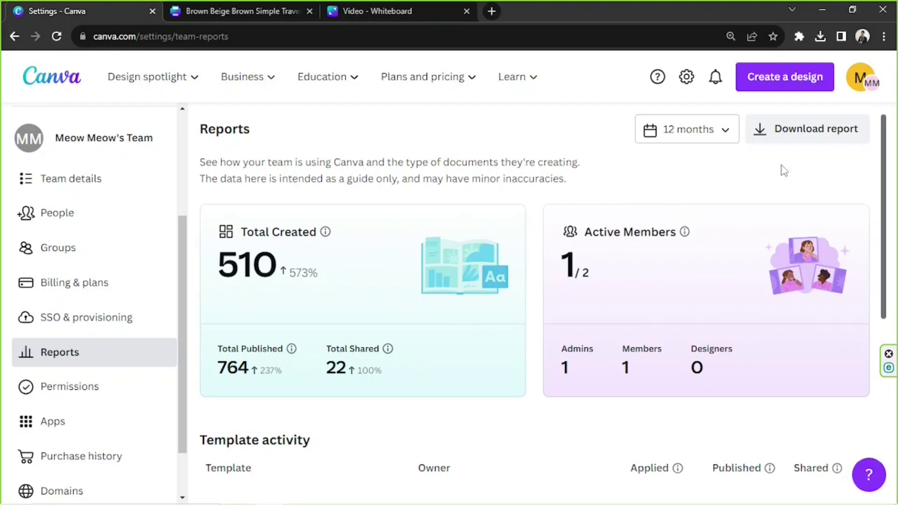
# - Scroll through the team usage report figures
pyautogui.scroll(-5, 813, 170)
pyautogui.click(127, 393)
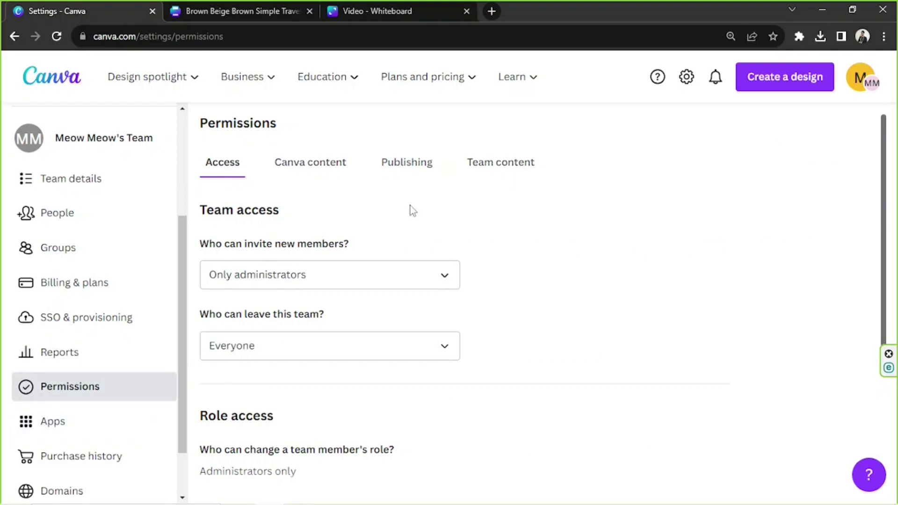
pyautogui.click(299, 169)
pyautogui.click(389, 173)
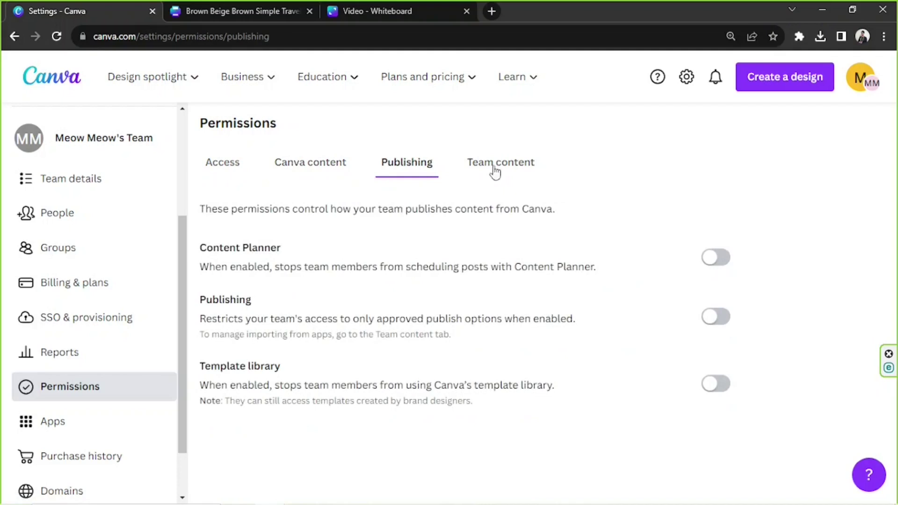
pyautogui.click(506, 171)
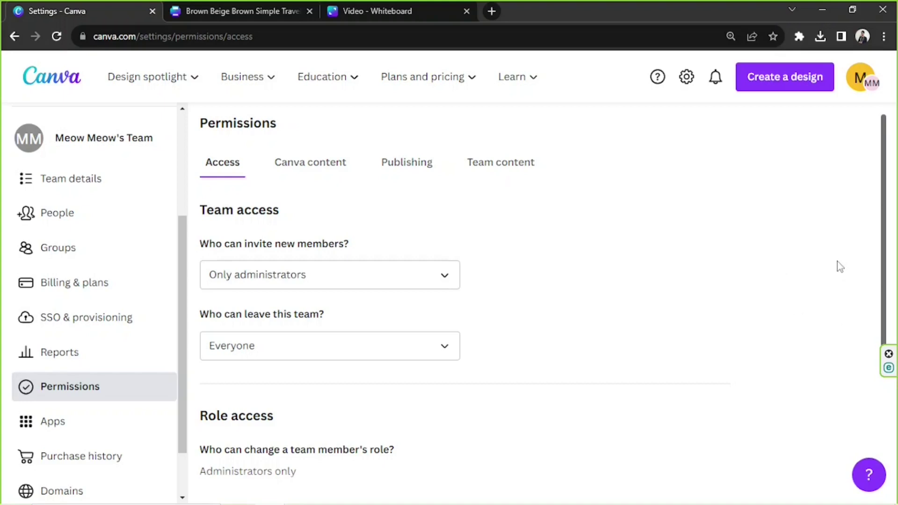
pyautogui.scroll(-4, 837, 261)
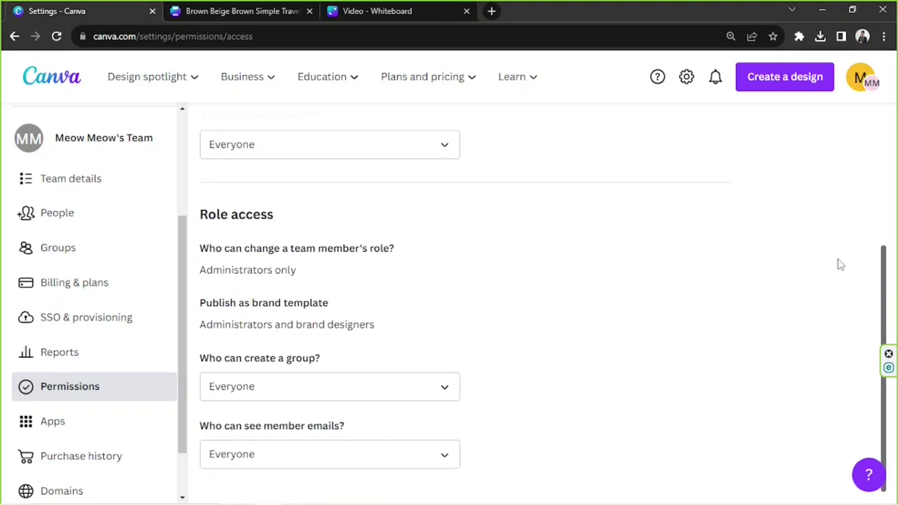
pyautogui.scroll(4, 206, 267)
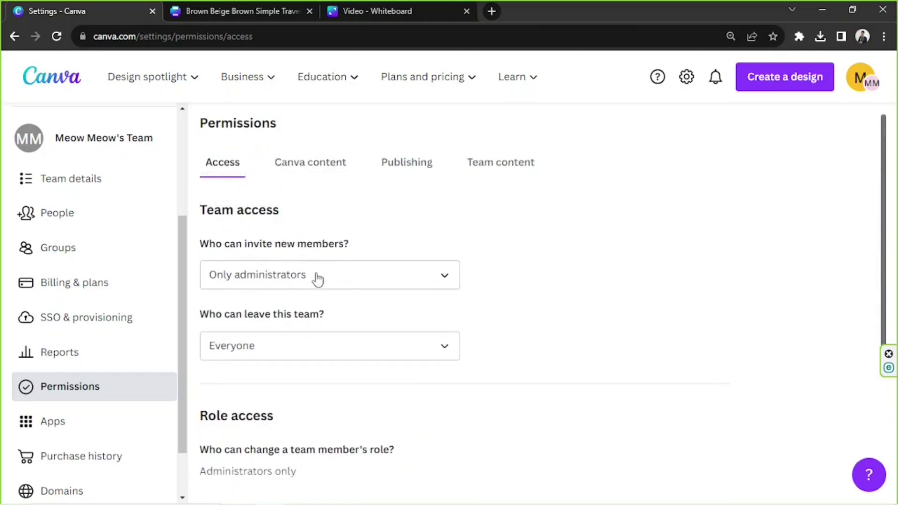
pyautogui.scroll(-3, 344, 321)
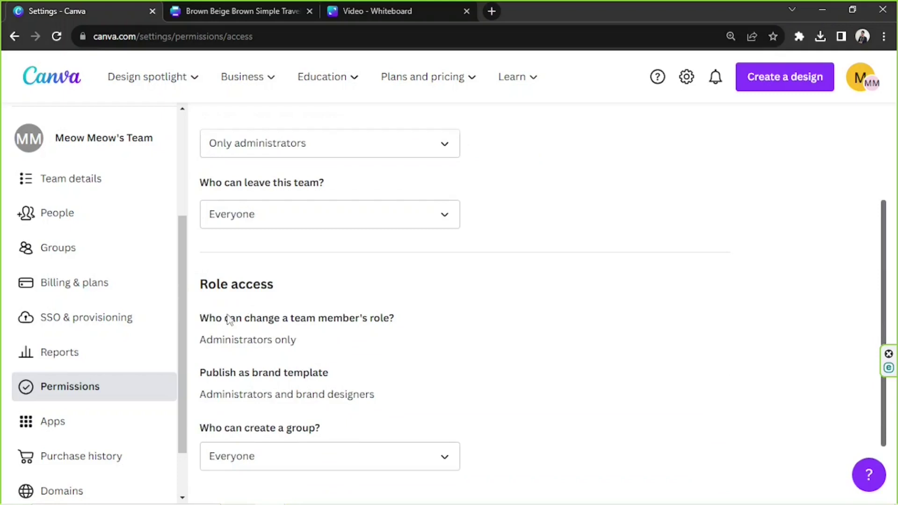
pyautogui.scroll(-2, 416, 320)
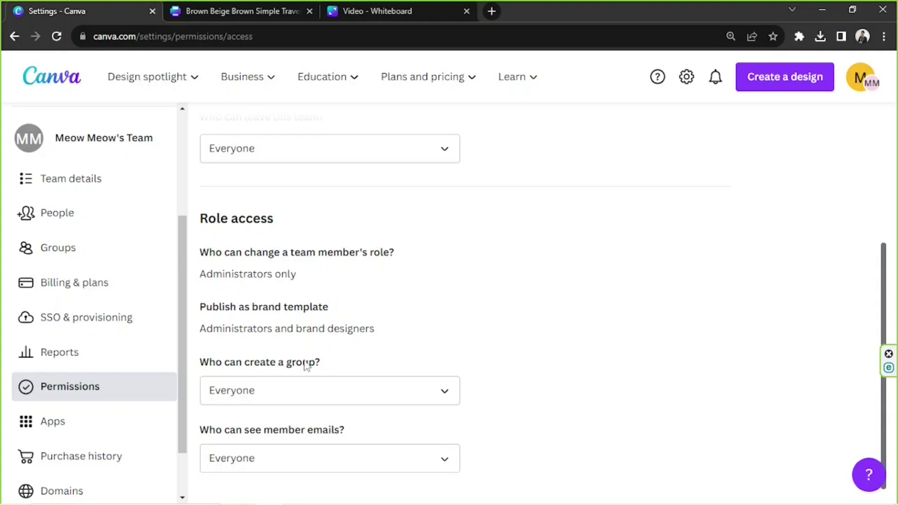
pyautogui.scroll(-1, 259, 420)
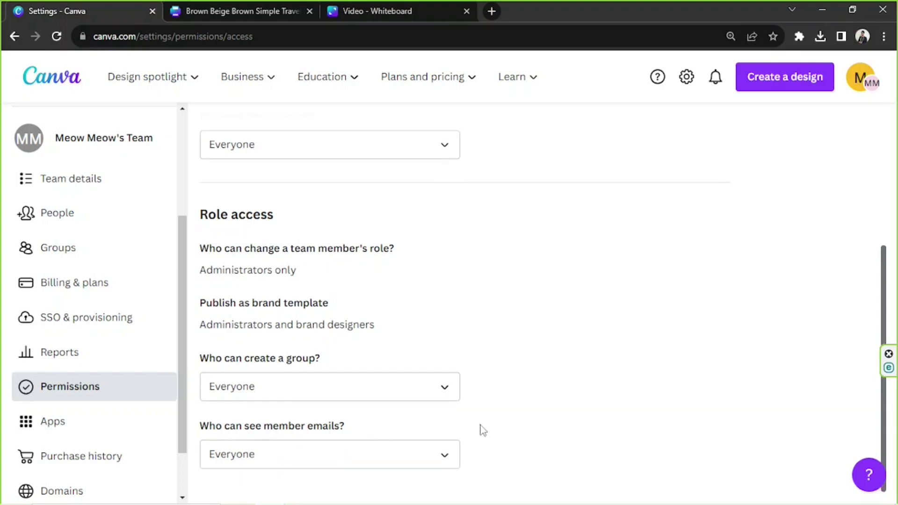
pyautogui.scroll(5, 534, 392)
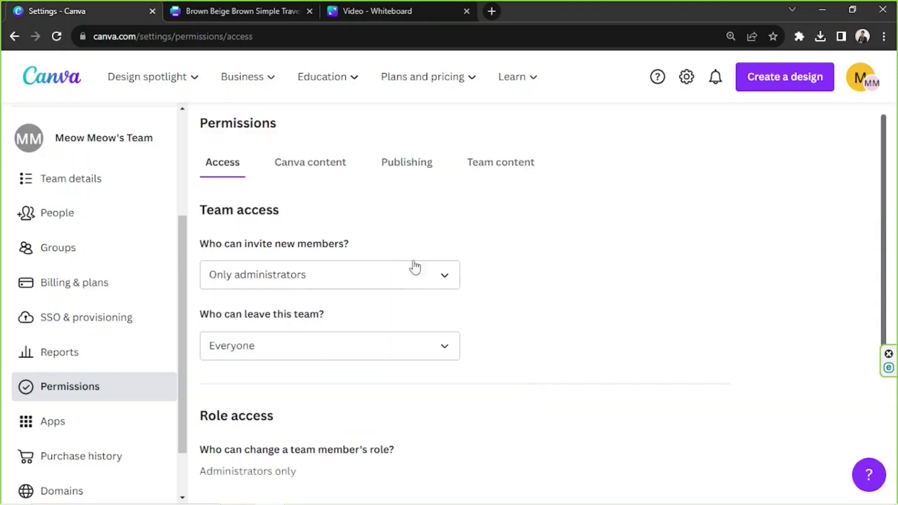
# - Review the Canva content and Publishing permissions, then the Team content permissions down to Design management
pyautogui.click(314, 164)
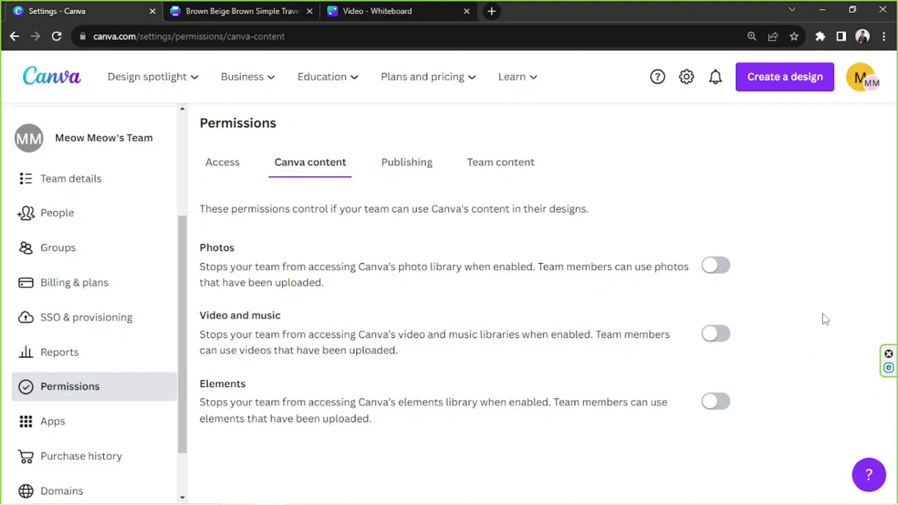
pyautogui.click(407, 162)
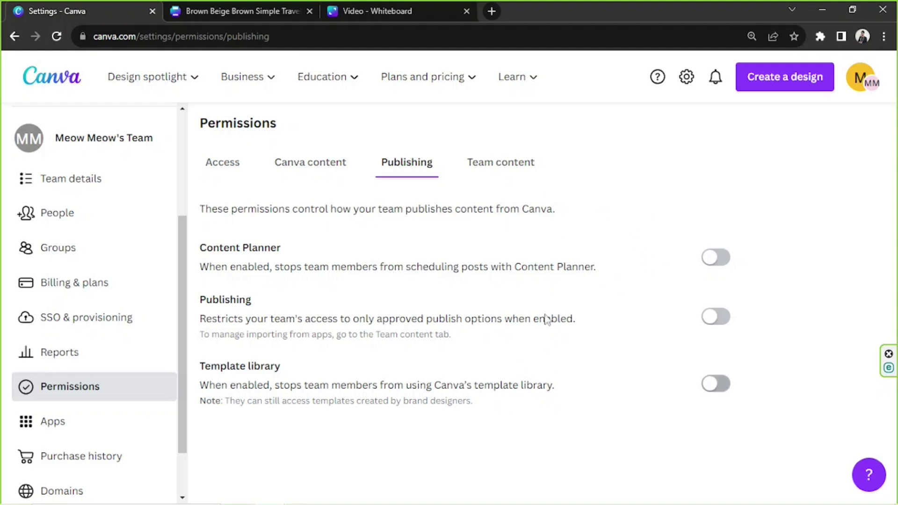
pyautogui.click(514, 169)
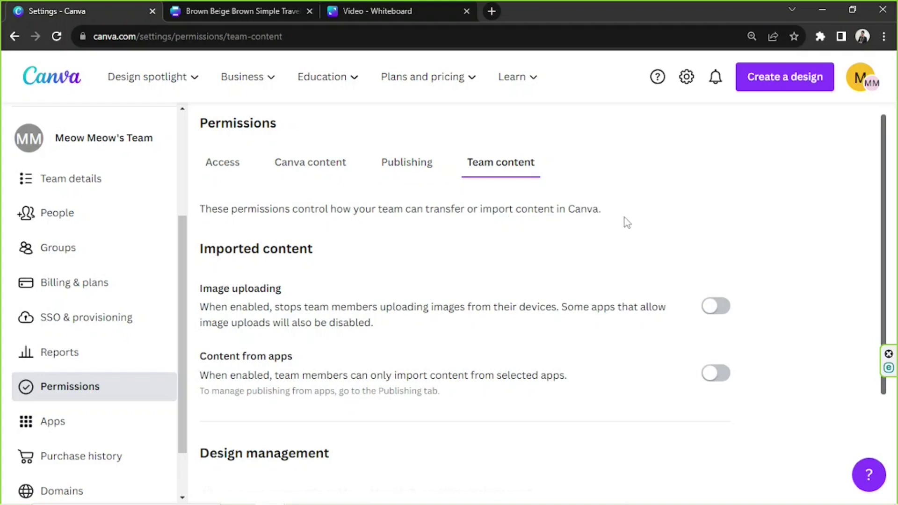
pyautogui.scroll(-3, 711, 217)
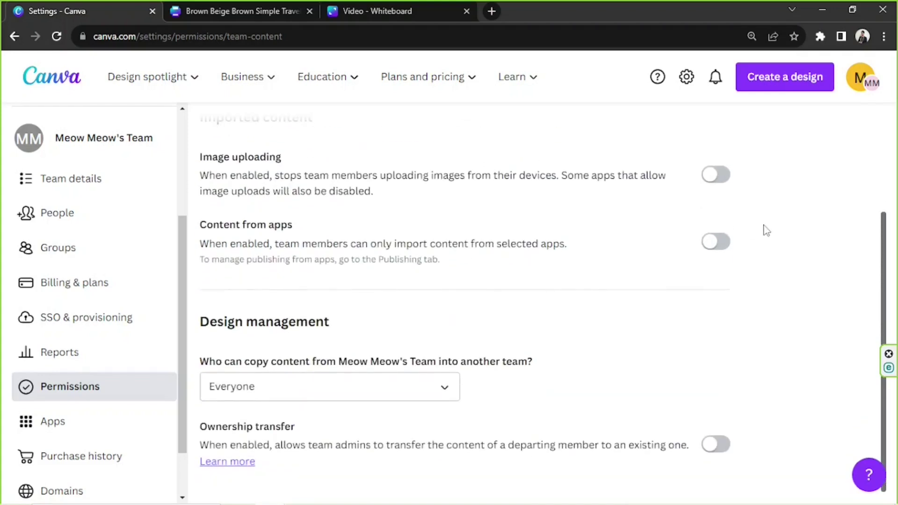
pyautogui.scroll(3, 764, 230)
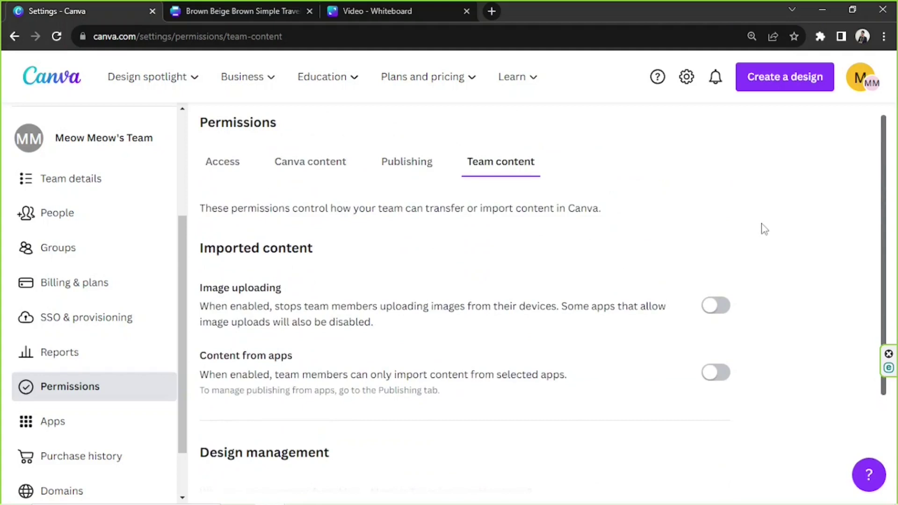
pyautogui.scroll(-3, 765, 229)
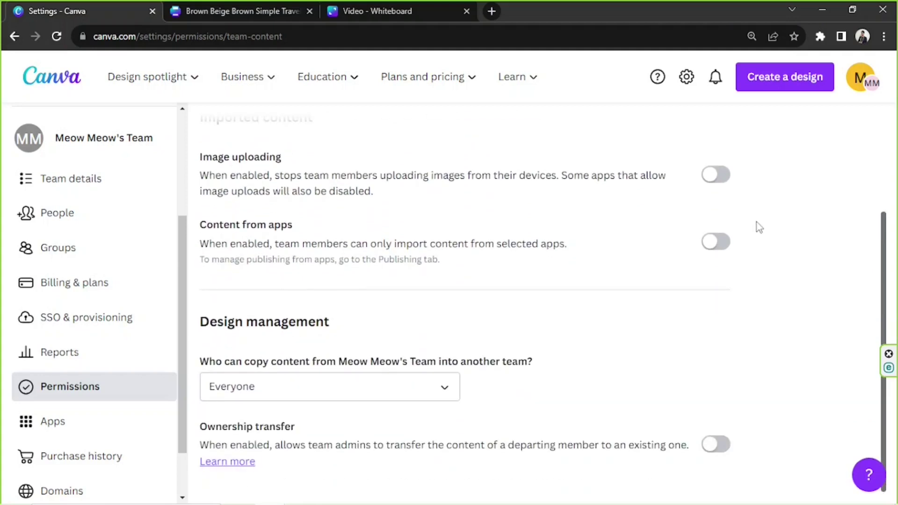
# - Browse the Apps, Purchase history and Domains settings, ending on the Manage teams list
pyautogui.click(90, 414)
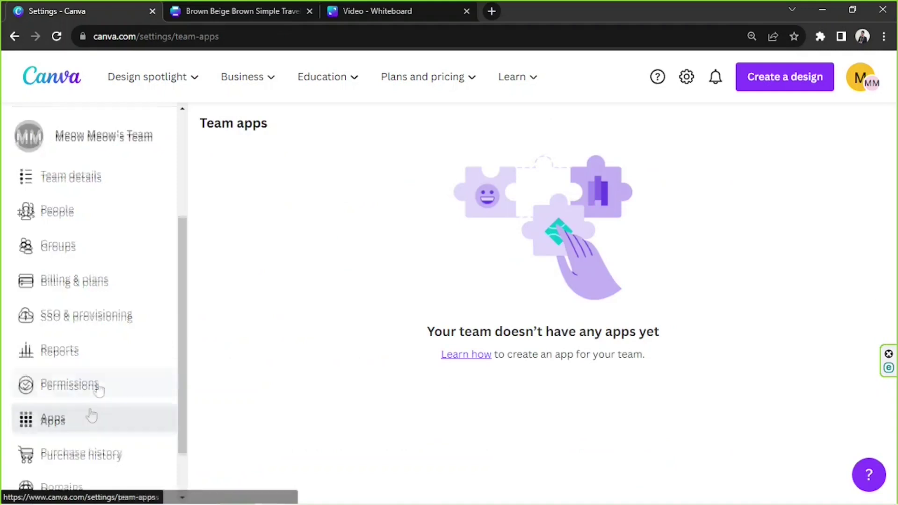
pyautogui.scroll(-2, 91, 415)
pyautogui.click(124, 397)
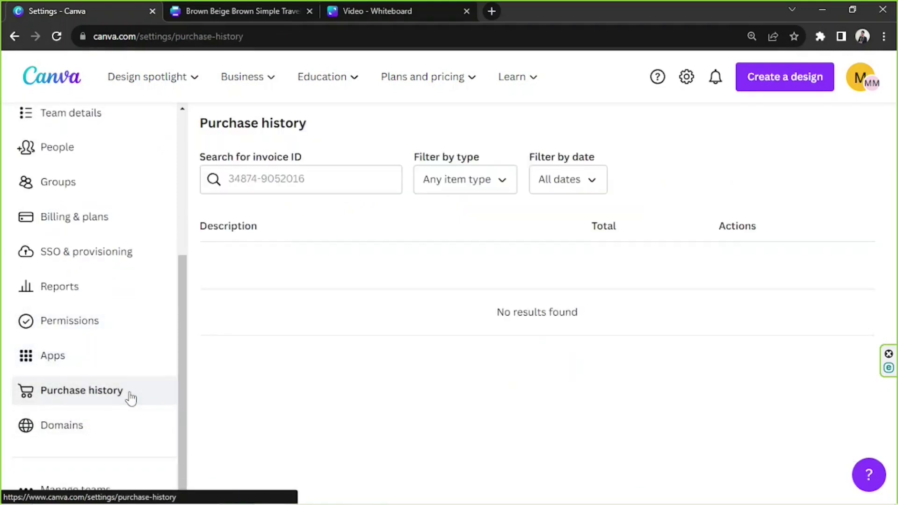
pyautogui.click(70, 425)
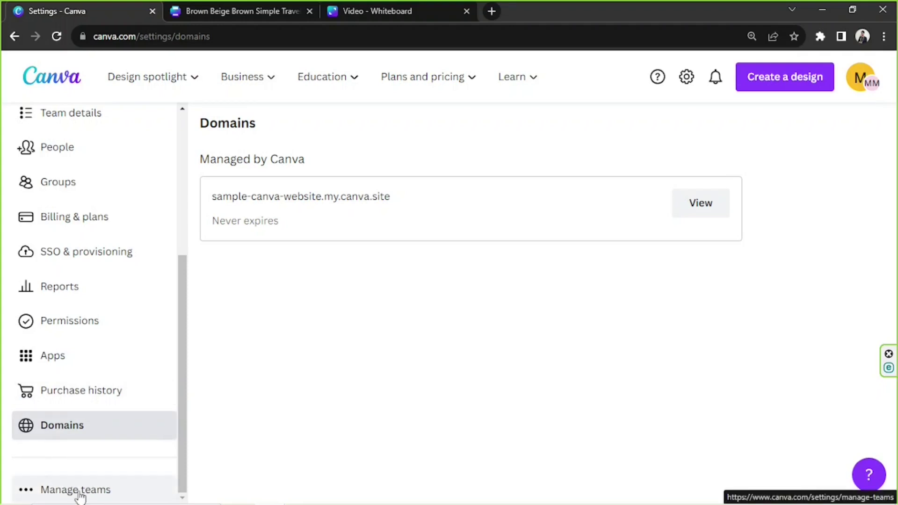
pyautogui.click(79, 491)
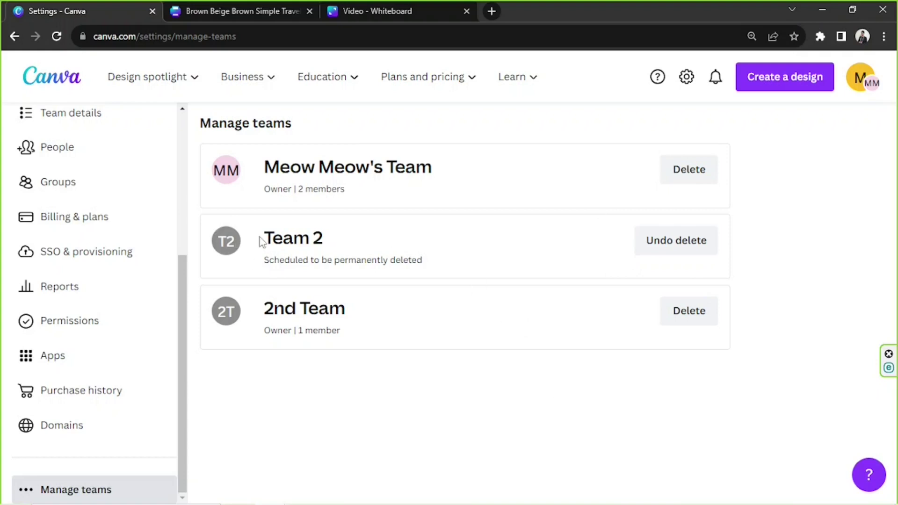
# - Highlight the Team 2 name in the team list, then clear the selection
pyautogui.moveTo(260, 238); pyautogui.dragTo(341, 238)
pyautogui.click(366, 248)
# - Bring up the travel brochure design, hide the Templates panel, and start a comment on the page
pyautogui.click(290, 10)
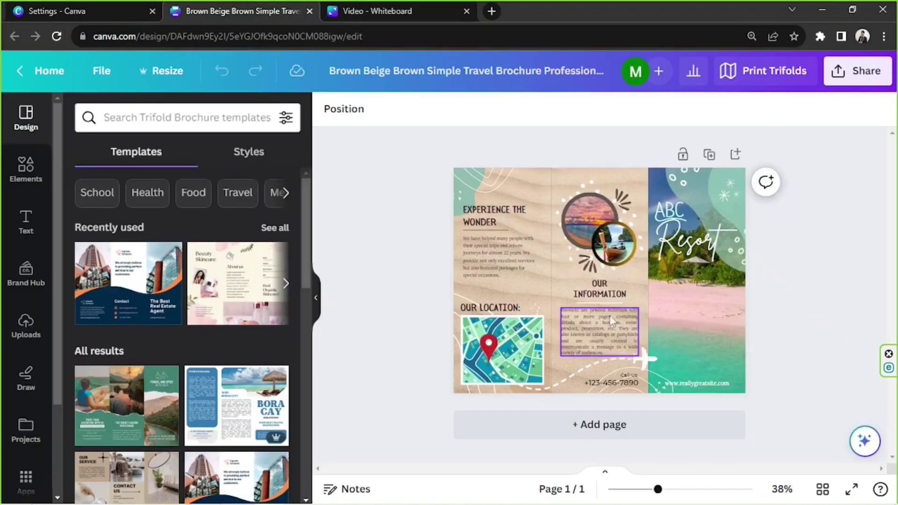
pyautogui.click(313, 299)
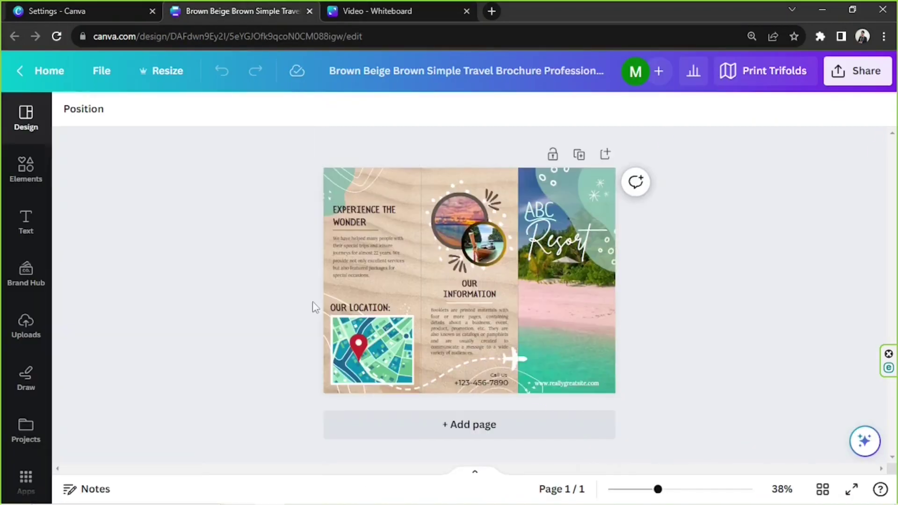
pyautogui.click(631, 190)
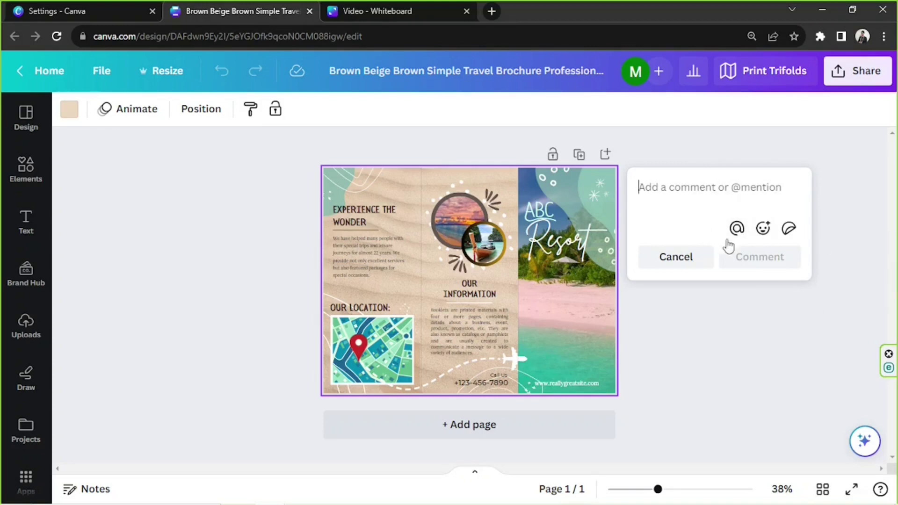
pyautogui.click(737, 232)
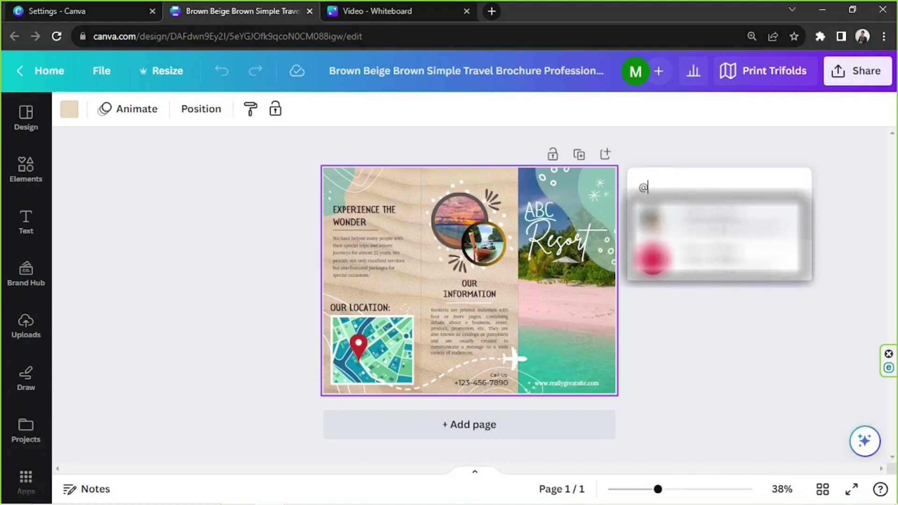
pyautogui.press('Return')
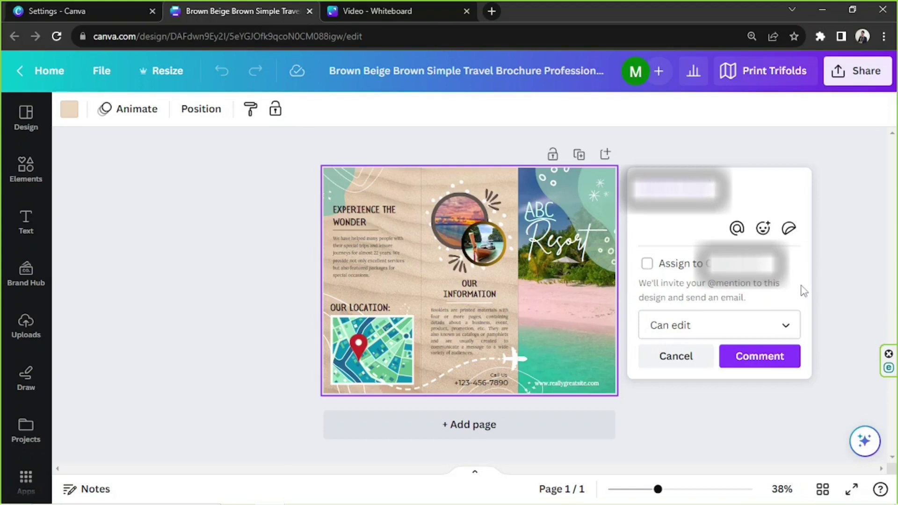
pyautogui.click(723, 328)
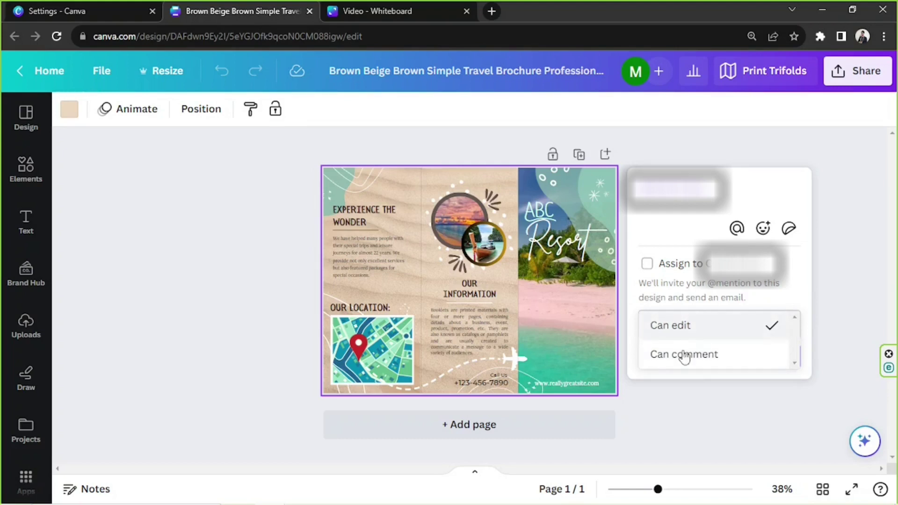
pyautogui.click(810, 291)
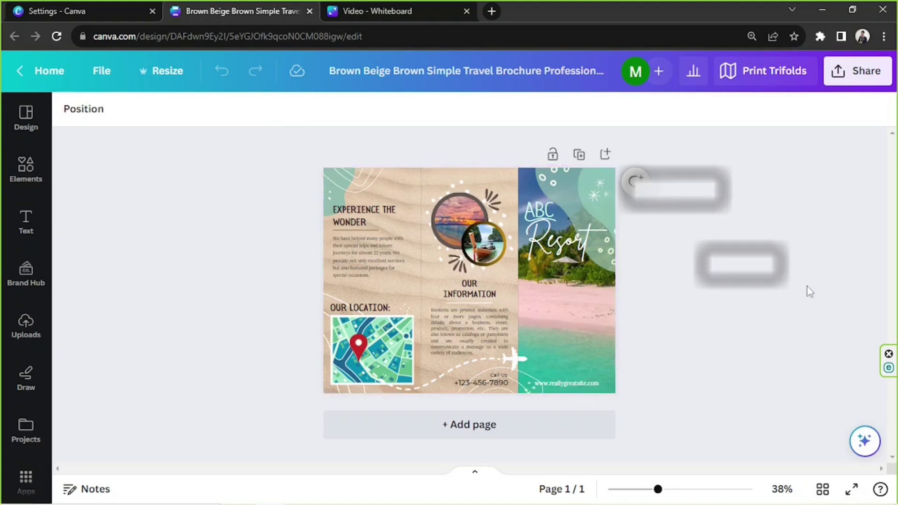